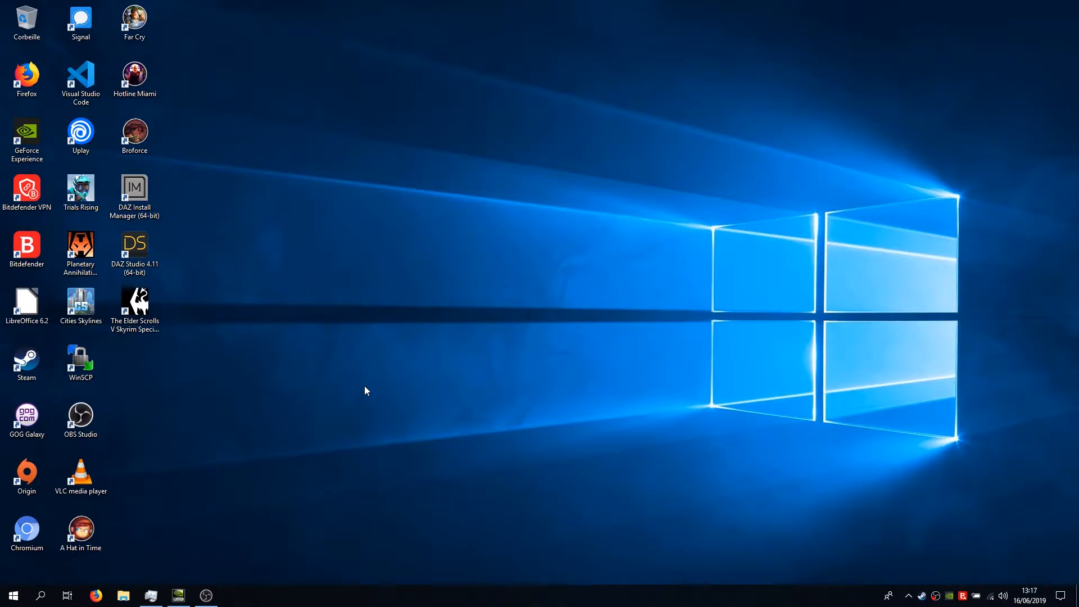
# Launch DAZ Studio 4.11 and load a Toulouse Hair item from the Smart Content hair category into the scene
pyautogui.doubleClick(150, 250)
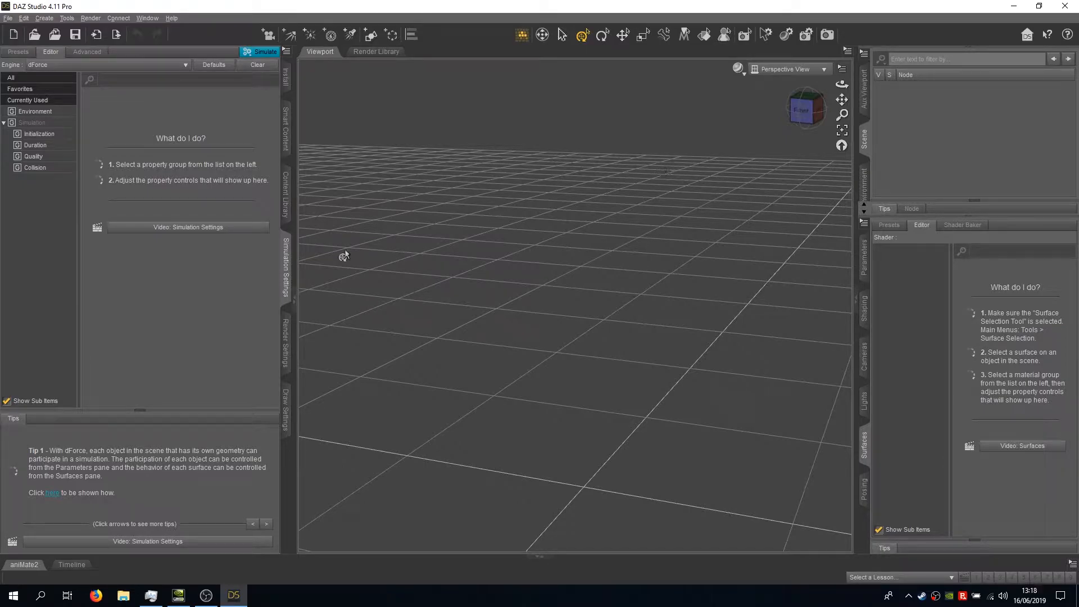
pyautogui.click(287, 130)
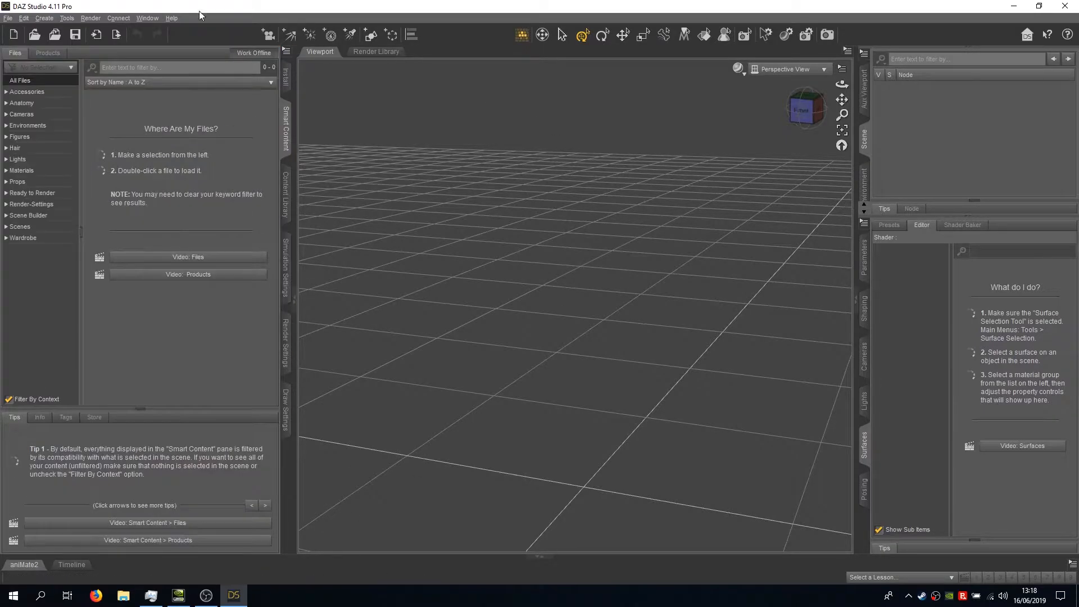
pyautogui.click(48, 137)
pyautogui.click(48, 148)
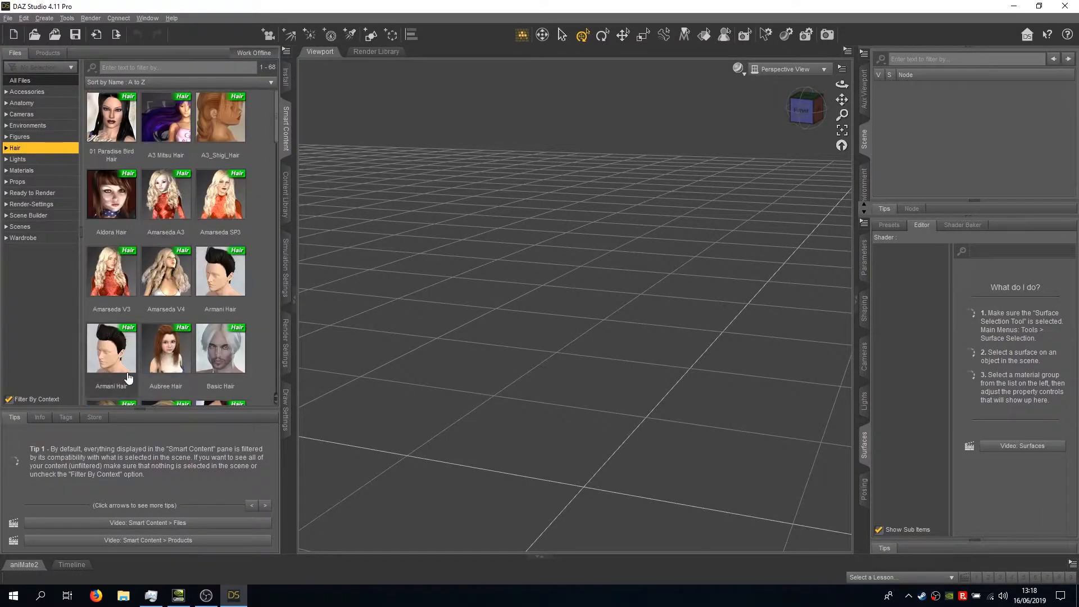
pyautogui.scroll(-10, 250, 225)
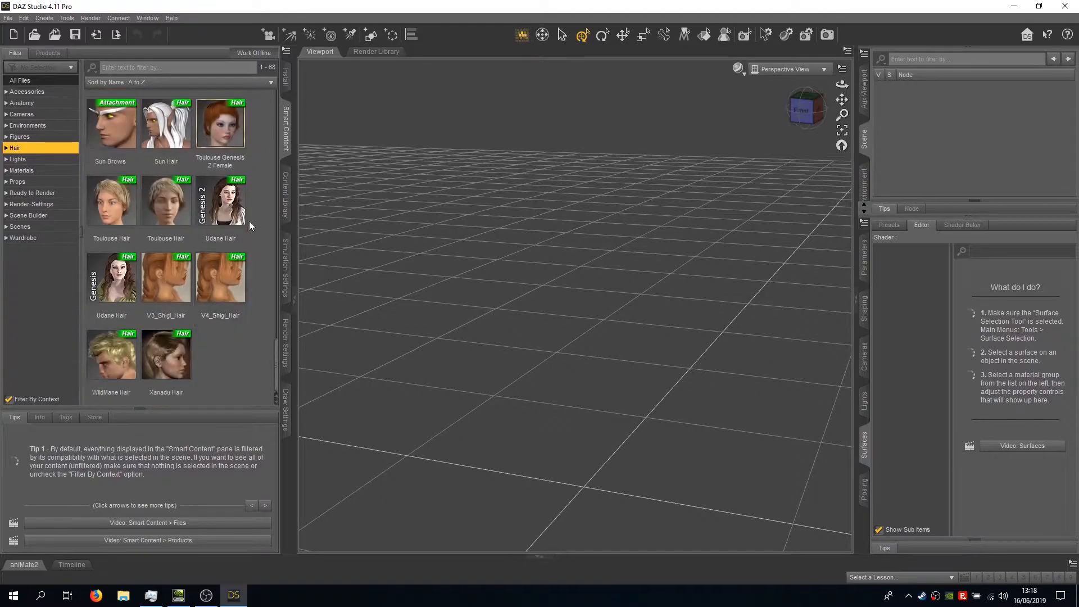
pyautogui.scroll(-3, 250, 225)
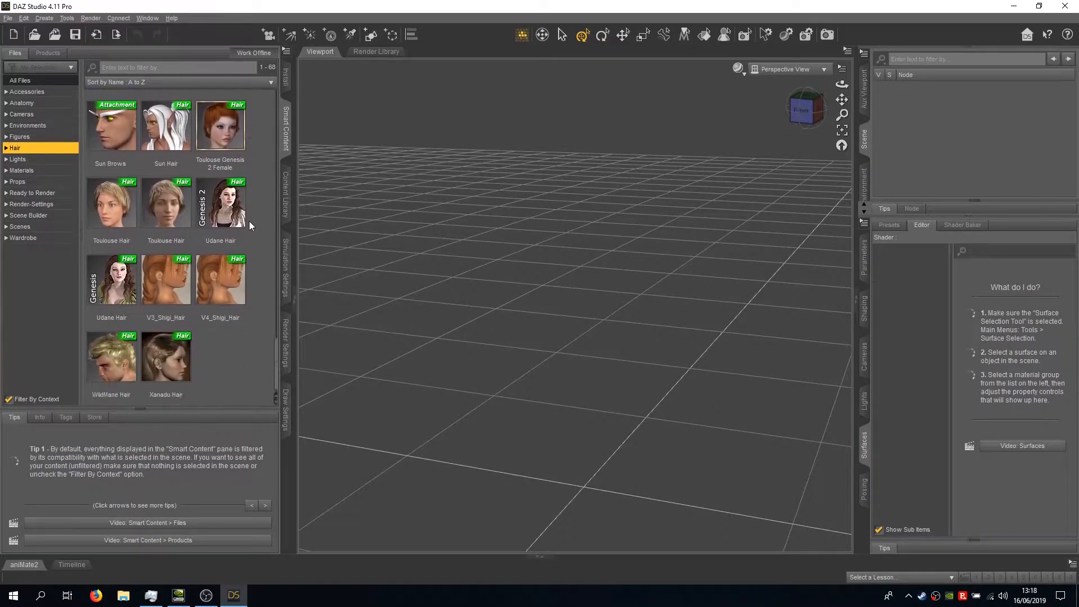
pyautogui.click(165, 218)
pyautogui.doubleClick(166, 197)
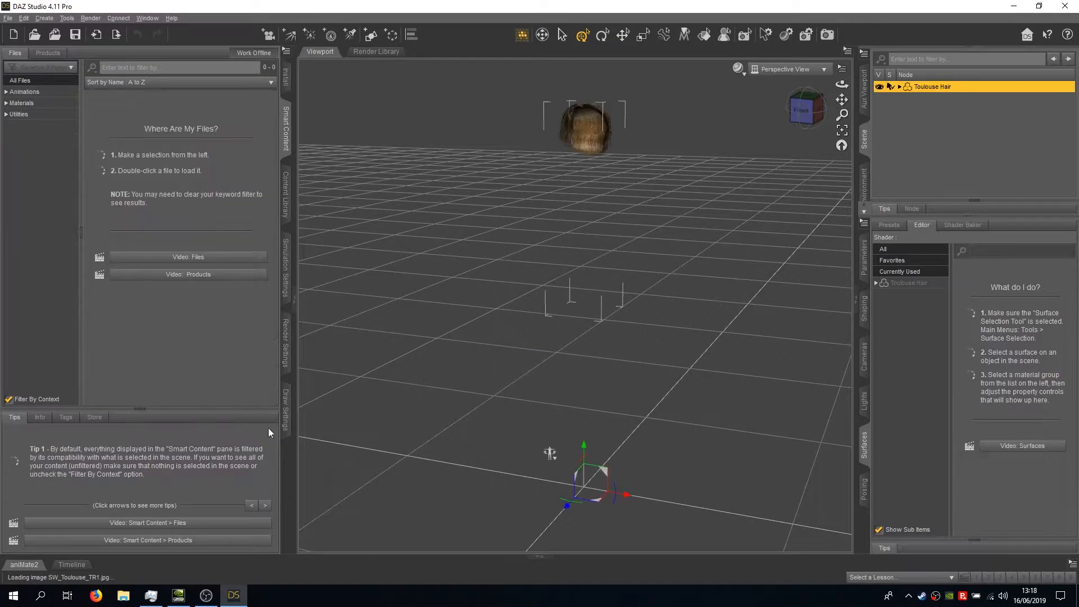
# Preview the loaded hair up close in the NVIDIA Iray draw style and return the viewport to Texture Shaded
pyautogui.moveTo(550, 453); pyautogui.dragTo(648, 193)
pyautogui.moveTo(805, 110); pyautogui.dragTo(813, 109)
pyautogui.click(810, 109)
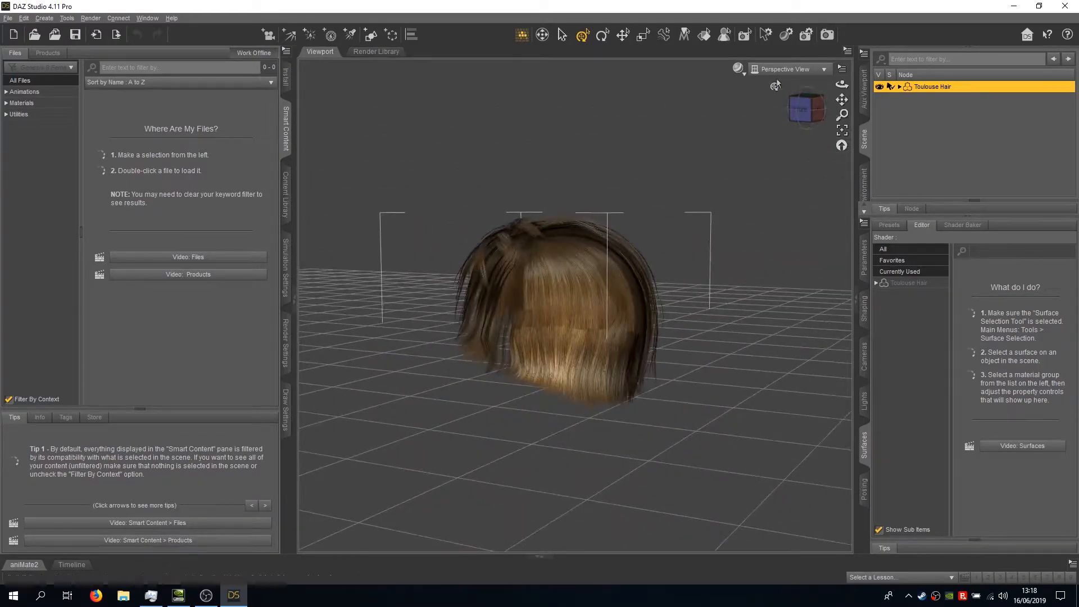
pyautogui.click(738, 68)
pyautogui.click(754, 203)
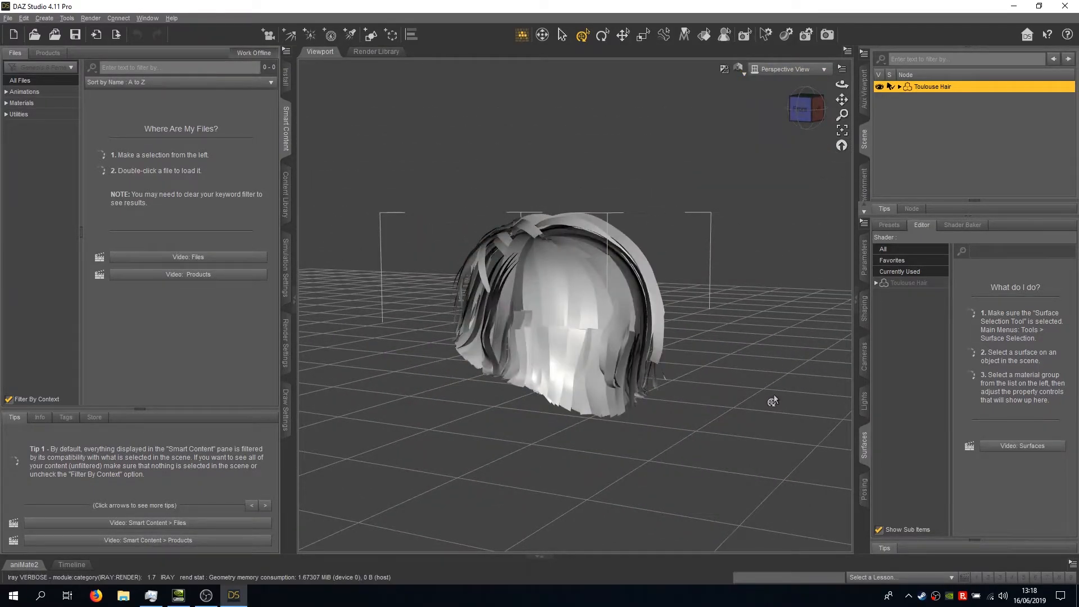
pyautogui.moveTo(809, 112); pyautogui.dragTo(838, 200)
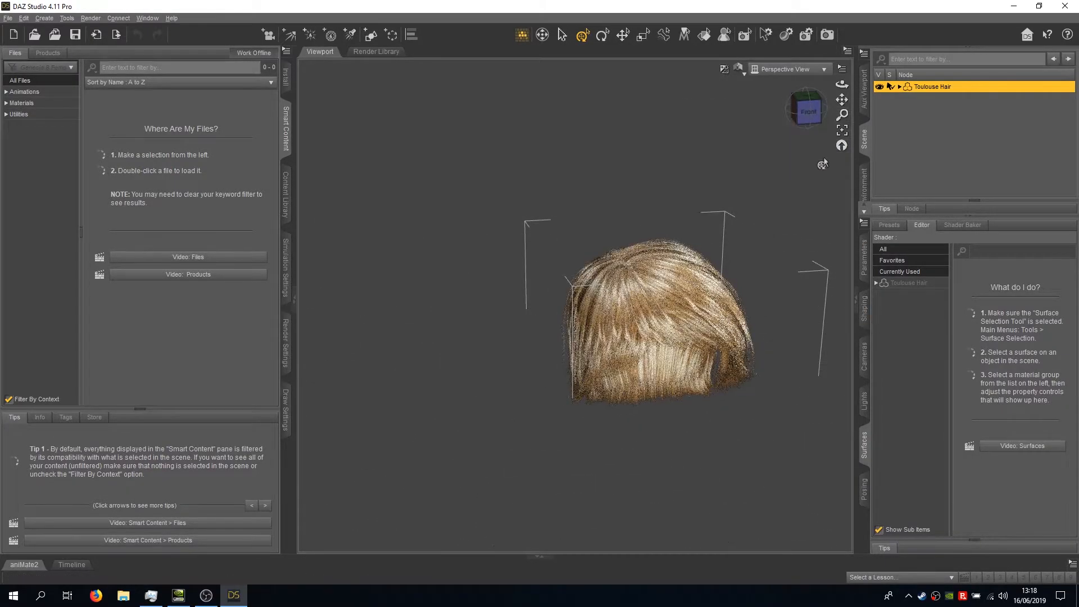
pyautogui.click(741, 68)
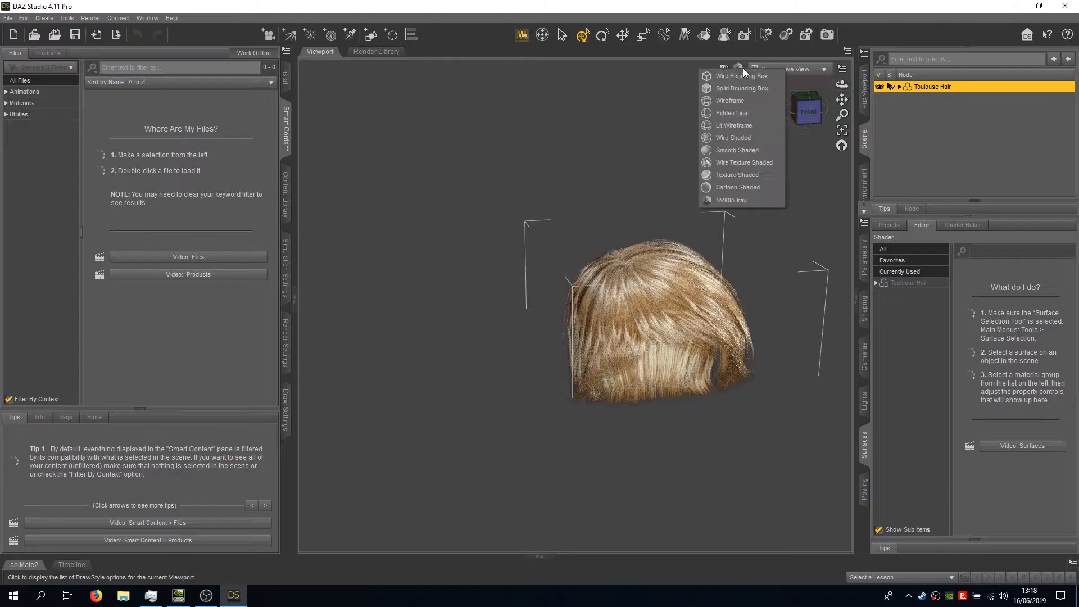
pyautogui.click(737, 183)
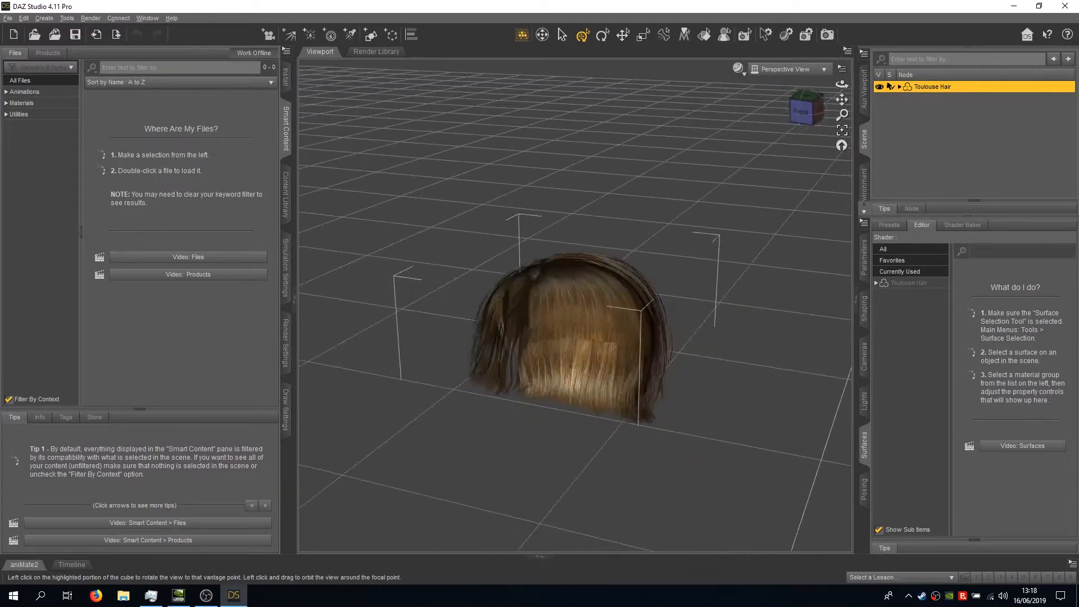
pyautogui.moveTo(805, 110); pyautogui.dragTo(768, 175)
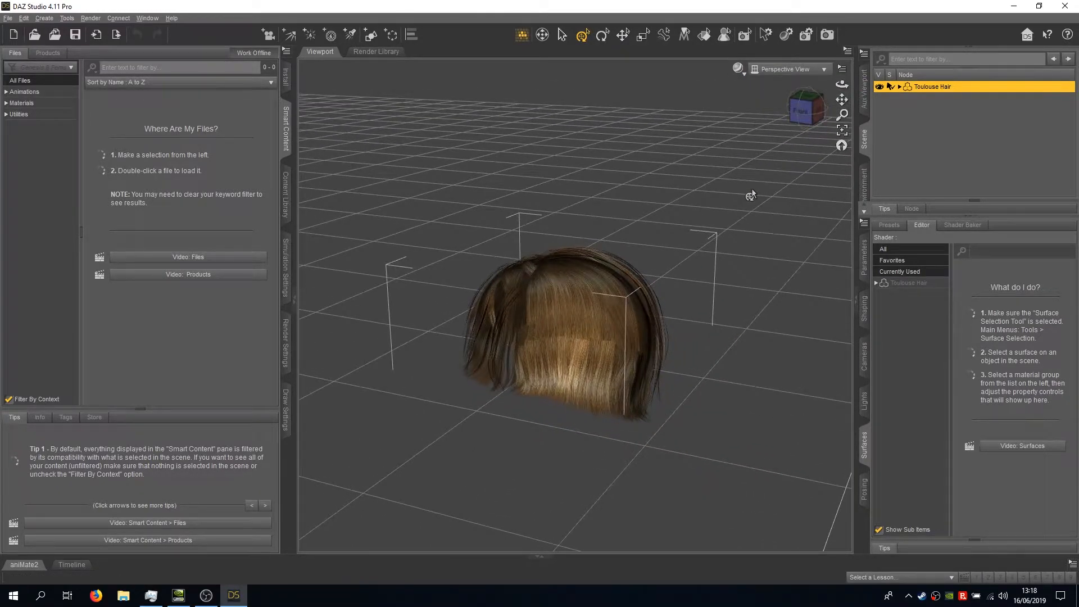
# Create a strand-based hair fitted to Toulouse Hair with default settings and enable all the Toulouse Hair surfaces for it
pyautogui.click(45, 19)
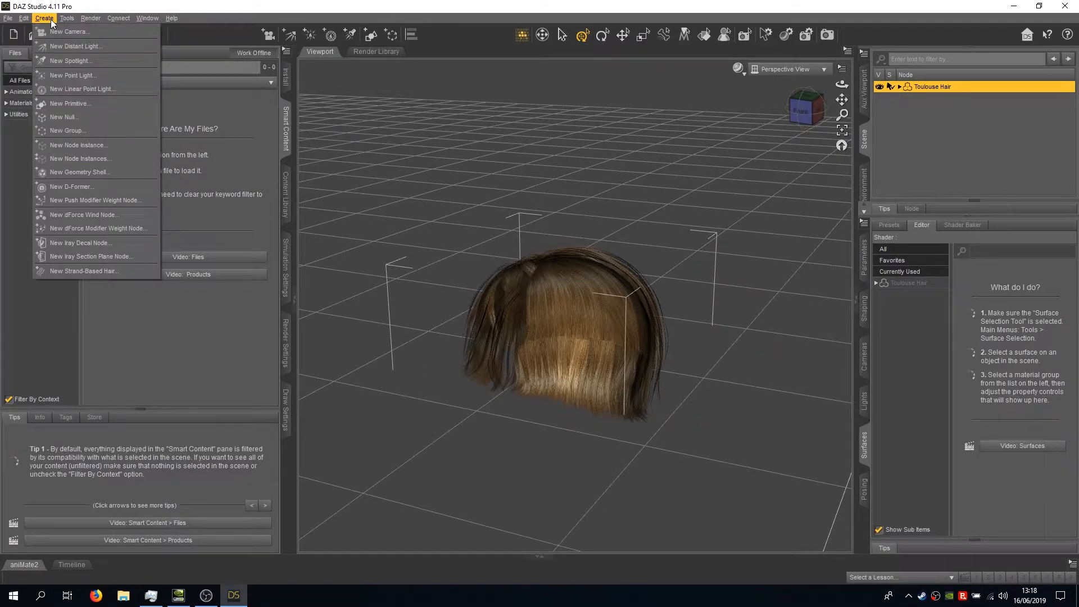
pyautogui.click(96, 268)
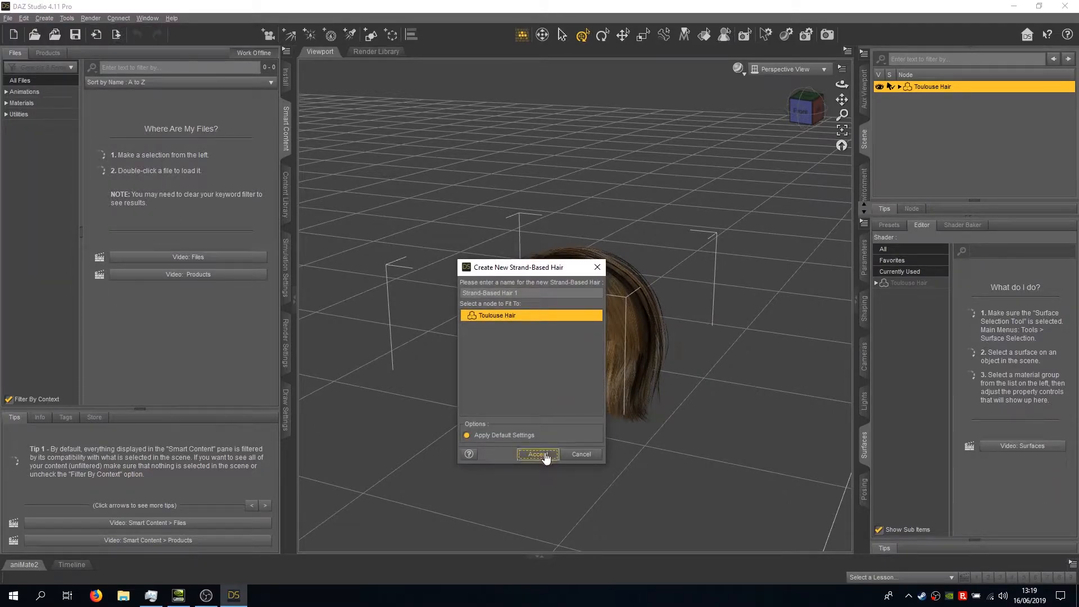
pyautogui.click(537, 454)
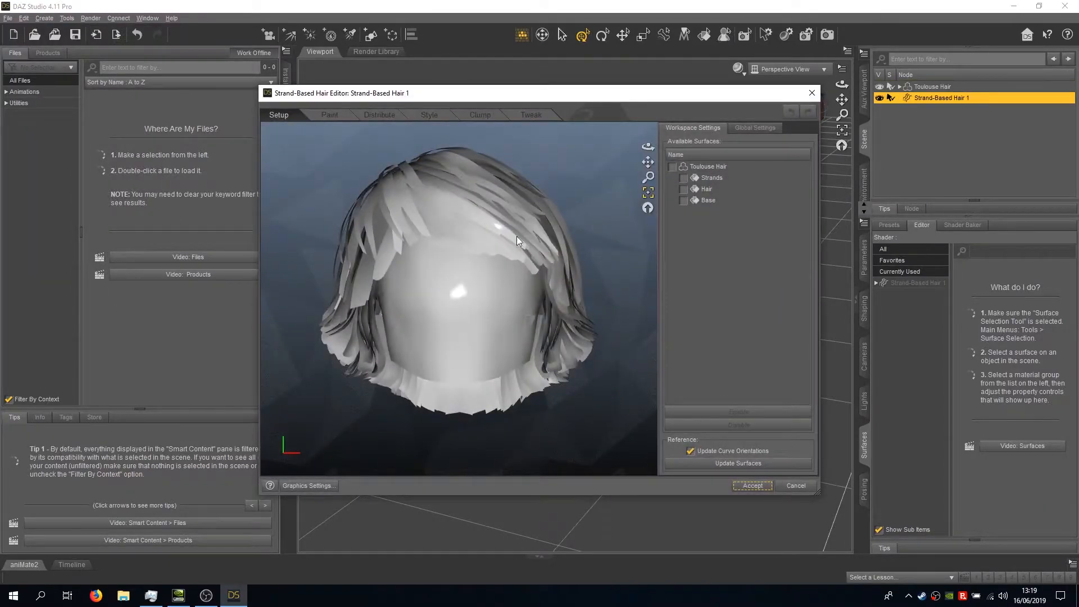
pyautogui.click(673, 167)
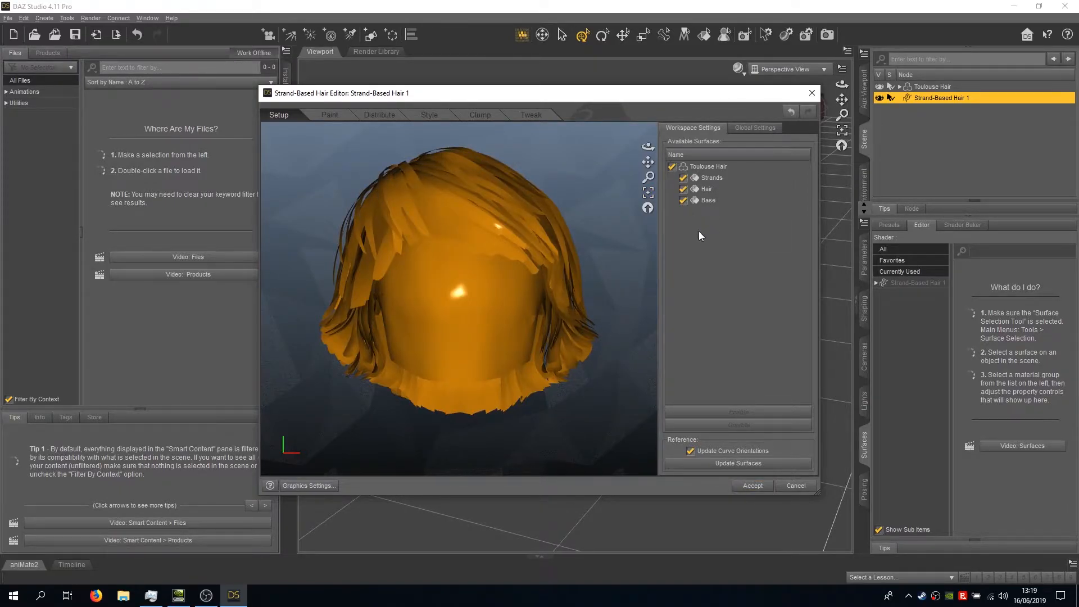
pyautogui.moveTo(649, 147); pyautogui.dragTo(756, 168)
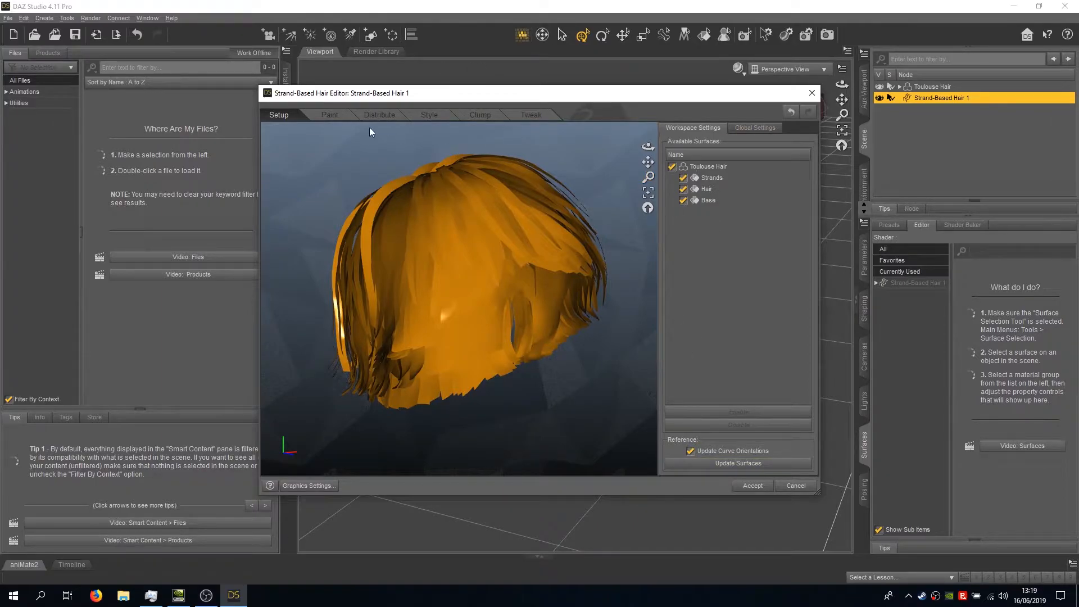
# Paint one long hair-density stroke from near the crown down the side of the hair mesh
pyautogui.click(329, 115)
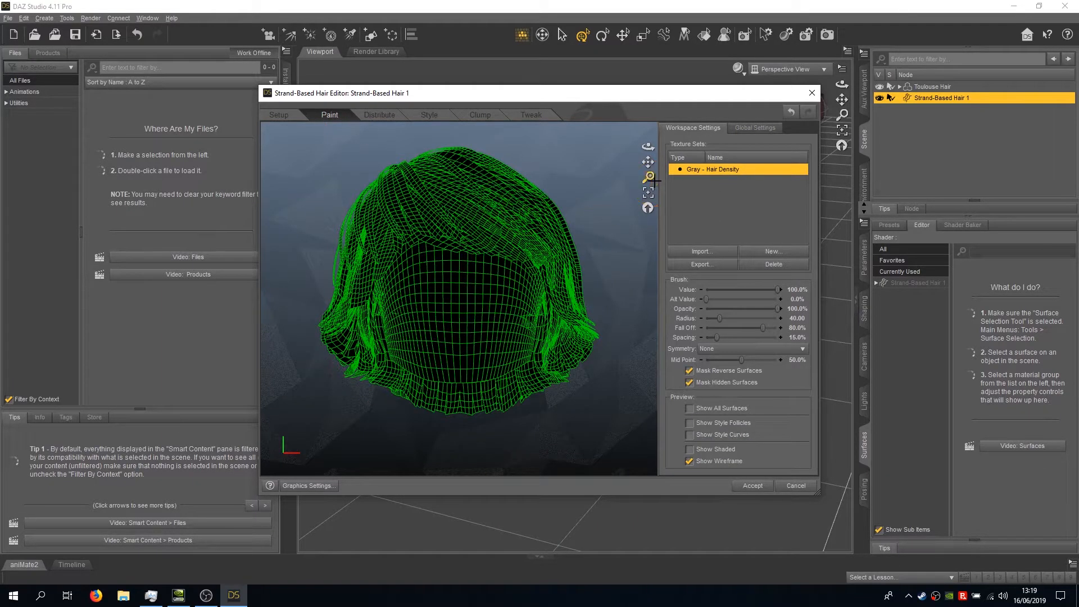
pyautogui.moveTo(648, 163); pyautogui.dragTo(990, 118)
pyautogui.moveTo(432, 208); pyautogui.dragTo(406, 360)
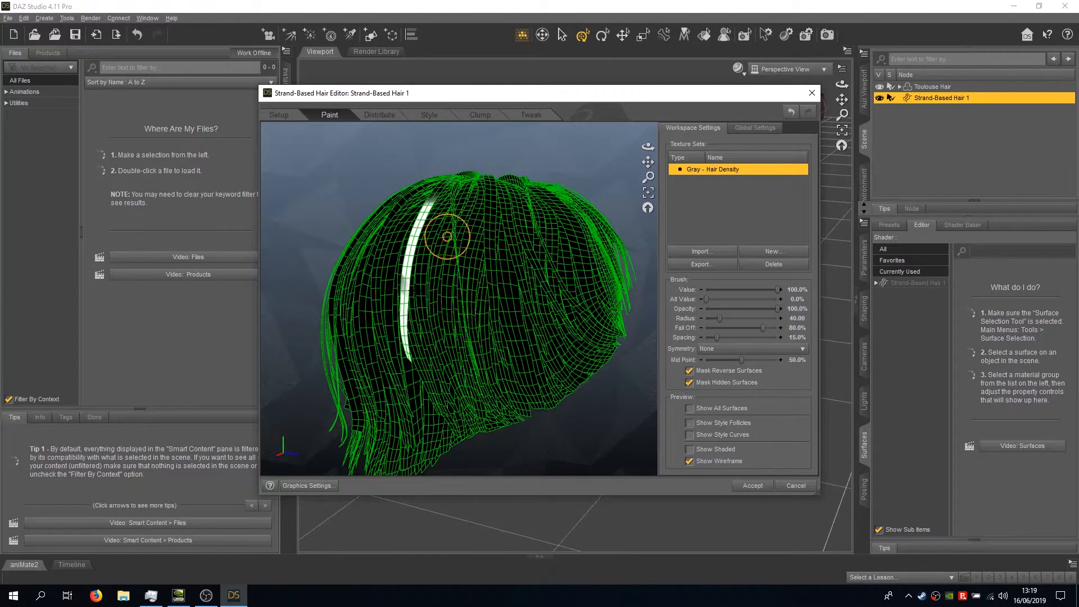
# Set the brush radius to 154.56 with alt value, spacing and mid point at 69.3%, and paint density around the hair mesh
pyautogui.moveTo(643, 164)
pyautogui.mouseDown()
pyautogui.moveTo(756, 220)
pyautogui.moveTo(623, 128)
pyautogui.moveTo(720, 305)
pyautogui.moveTo(756, 301)
pyautogui.moveTo(755, 361)
pyautogui.mouseUp()
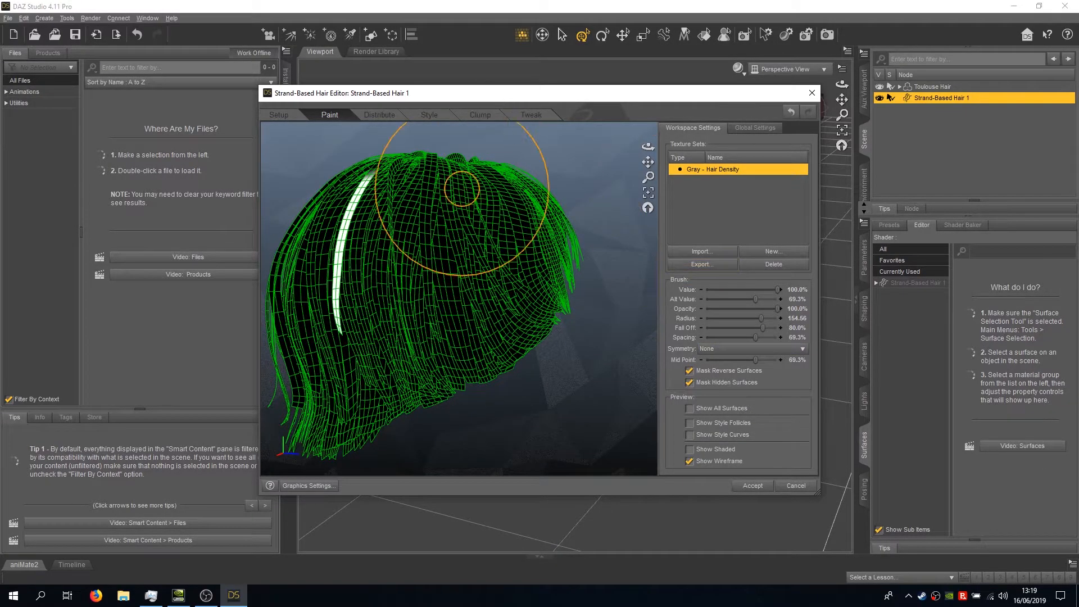
pyautogui.moveTo(386, 268); pyautogui.dragTo(456, 270)
pyautogui.moveTo(648, 146); pyautogui.dragTo(595, 149)
pyautogui.moveTo(478, 236)
pyautogui.mouseDown()
pyautogui.moveTo(418, 259)
pyautogui.moveTo(322, 258)
pyautogui.moveTo(302, 233)
pyautogui.moveTo(386, 207)
pyautogui.mouseUp()
pyautogui.moveTo(648, 147)
pyautogui.mouseDown()
pyautogui.moveTo(529, 219)
pyautogui.moveTo(365, 191)
pyautogui.moveTo(310, 259)
pyautogui.mouseUp()
pyautogui.moveTo(648, 147)
pyautogui.mouseDown()
pyautogui.moveTo(977, 40)
pyautogui.moveTo(499, 86)
pyautogui.moveTo(427, 107)
pyautogui.mouseUp()
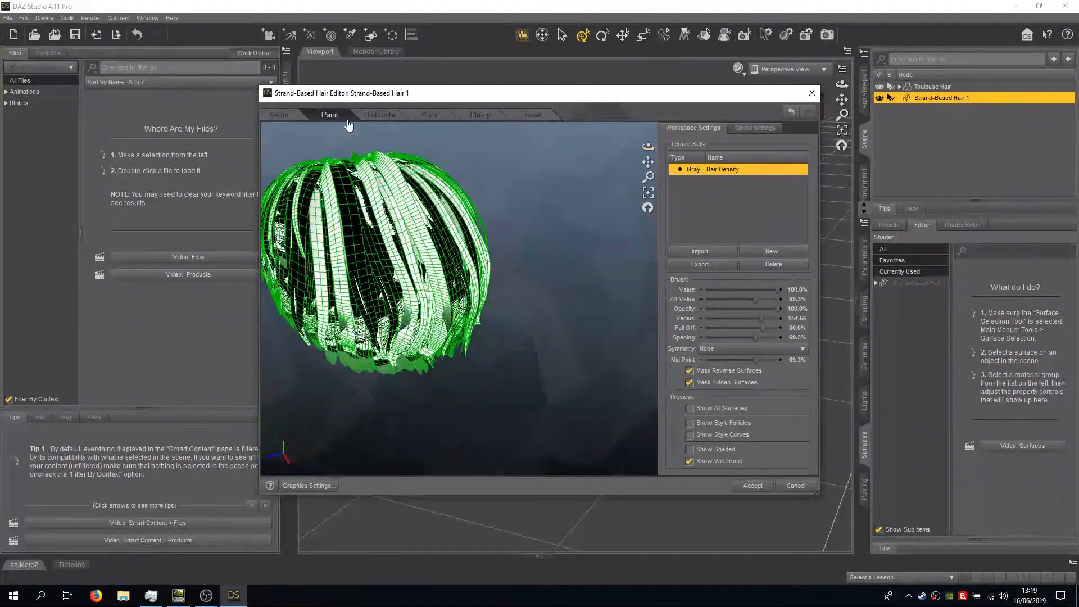
# Set the hair distribution density to 16.18 and seed to 30, with widths of 0.37 mm at the base and 0.45 mm at the tip
pyautogui.click(393, 119)
pyautogui.moveTo(648, 149); pyautogui.dragTo(923, 104)
pyautogui.moveTo(645, 168); pyautogui.dragTo(380, 242)
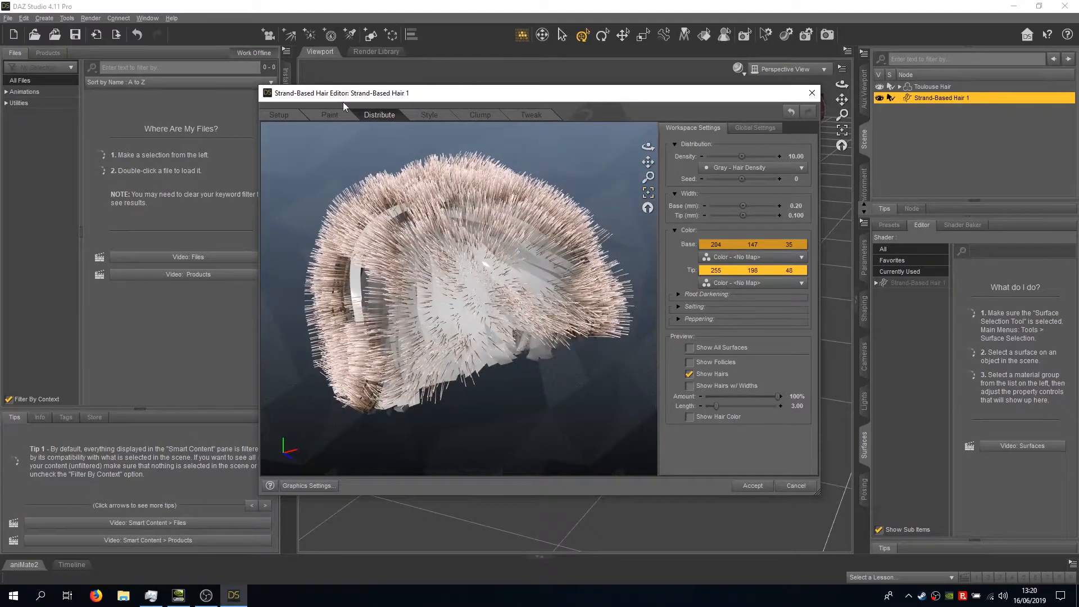
pyautogui.click(329, 114)
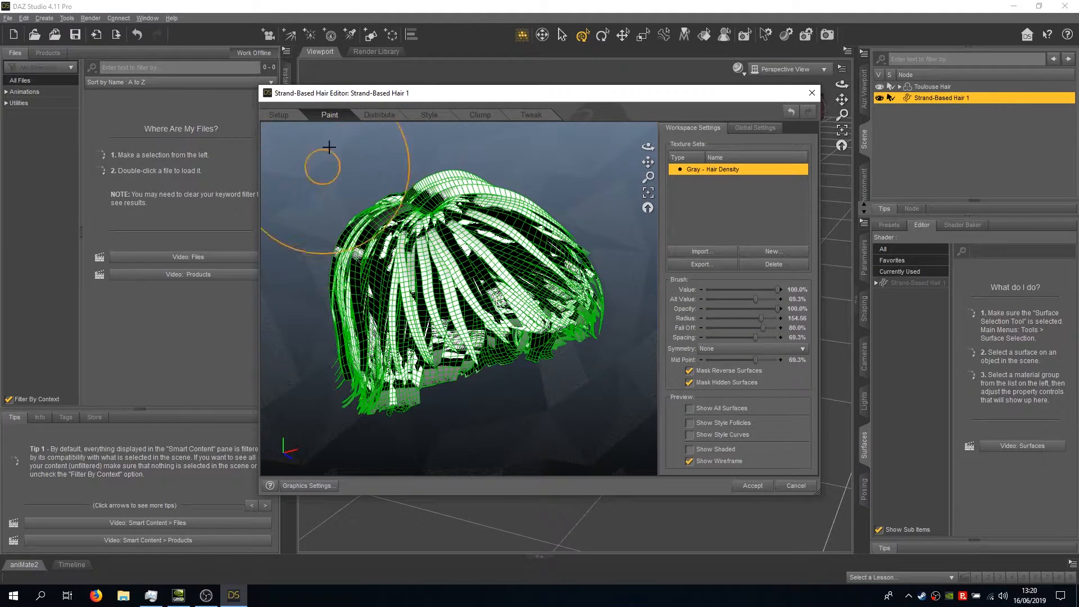
pyautogui.click(379, 115)
pyautogui.moveTo(649, 148); pyautogui.dragTo(756, 216)
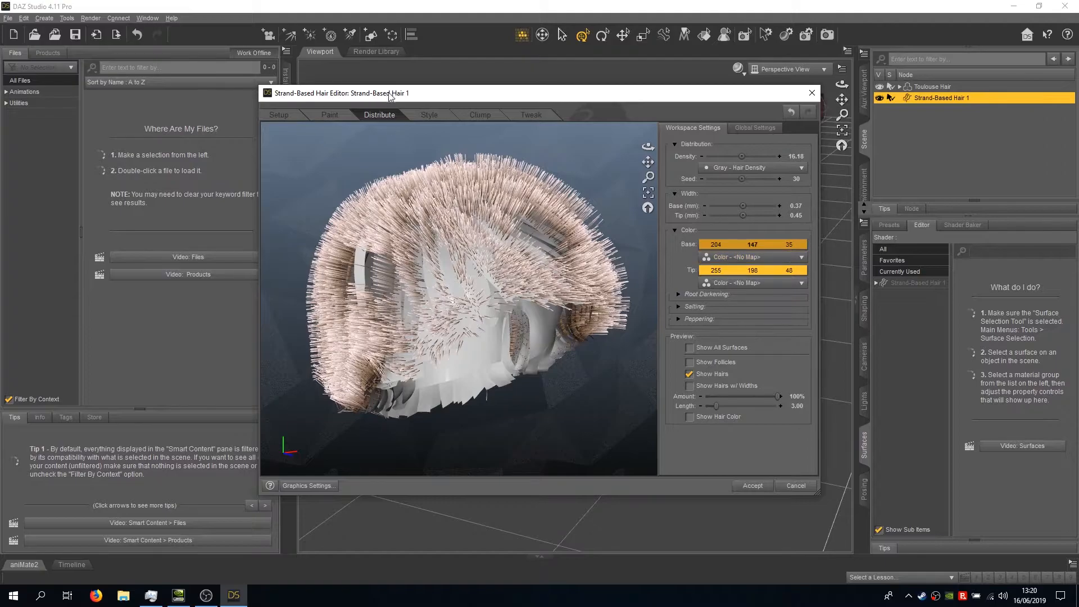
# Comb the style curves with strokes across several sides of the hair, using 50% comb strength and a 50.00 radius
pyautogui.click(427, 115)
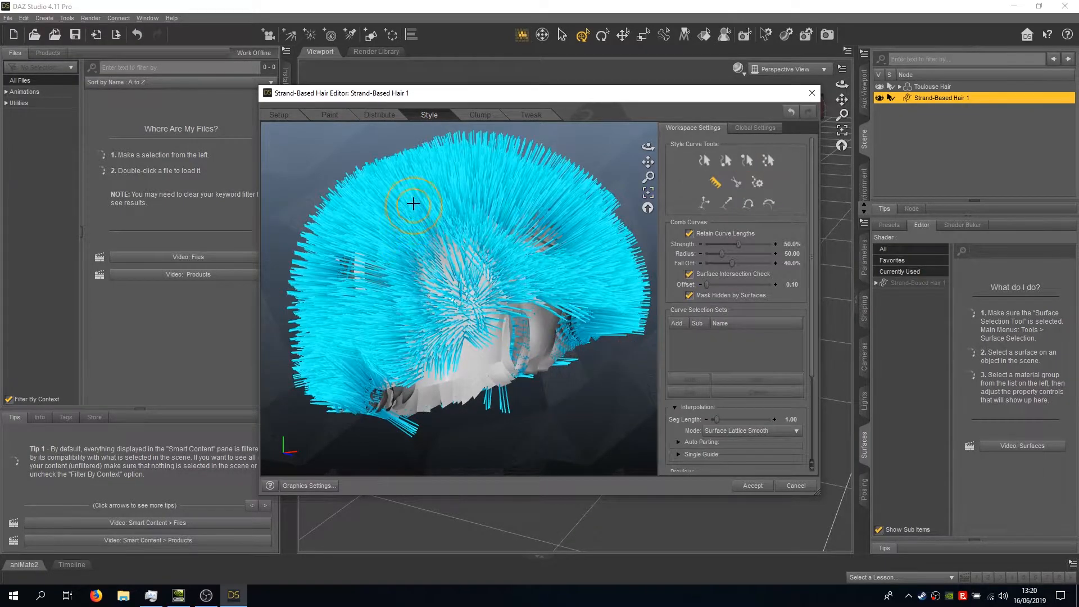
pyautogui.moveTo(415, 205); pyautogui.dragTo(402, 421)
pyautogui.moveTo(444, 196)
pyautogui.mouseDown()
pyautogui.moveTo(467, 314)
pyautogui.moveTo(450, 197)
pyautogui.moveTo(615, 308)
pyautogui.moveTo(284, 261)
pyautogui.moveTo(559, 228)
pyautogui.moveTo(535, 211)
pyautogui.moveTo(428, 326)
pyautogui.moveTo(405, 278)
pyautogui.moveTo(509, 174)
pyautogui.moveTo(519, 276)
pyautogui.mouseUp()
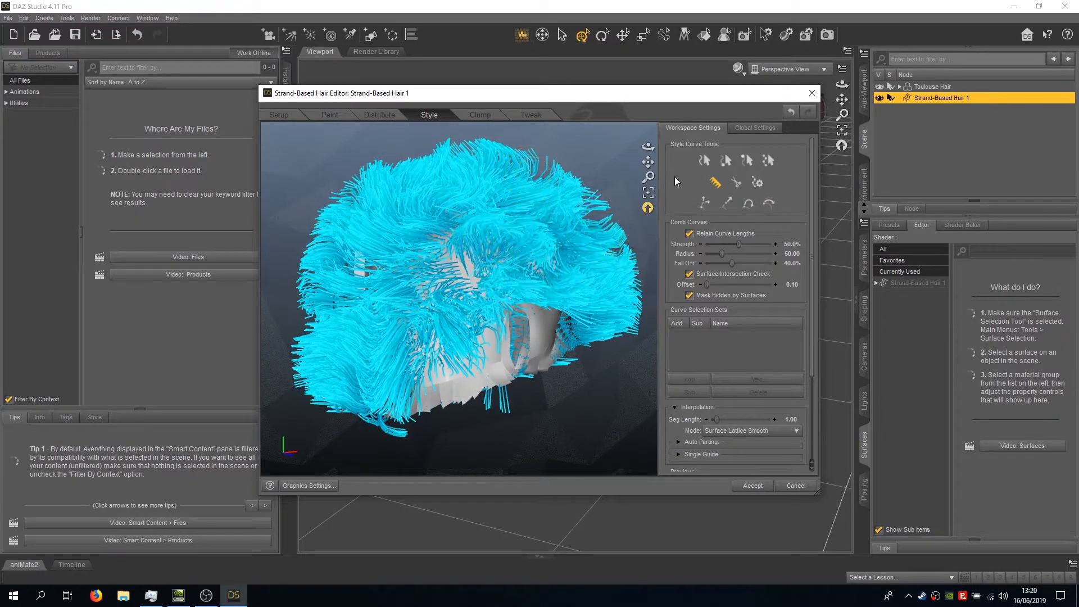
pyautogui.moveTo(648, 146)
pyautogui.mouseDown()
pyautogui.moveTo(741, 167)
pyautogui.moveTo(725, 192)
pyautogui.mouseUp()
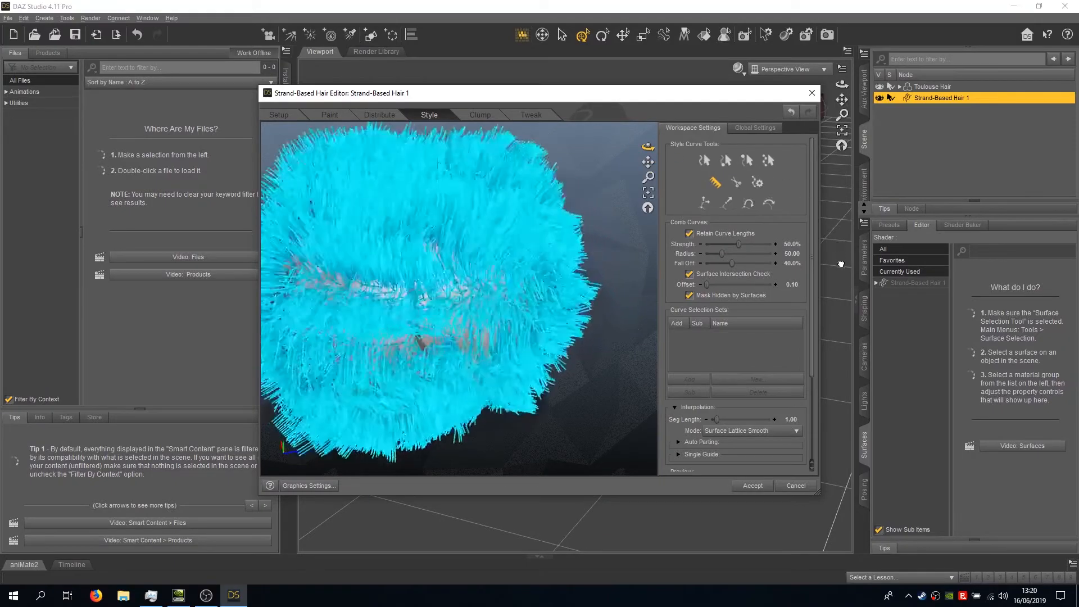
pyautogui.moveTo(311, 237)
pyautogui.mouseDown()
pyautogui.moveTo(427, 315)
pyautogui.moveTo(304, 214)
pyautogui.moveTo(416, 203)
pyautogui.mouseUp()
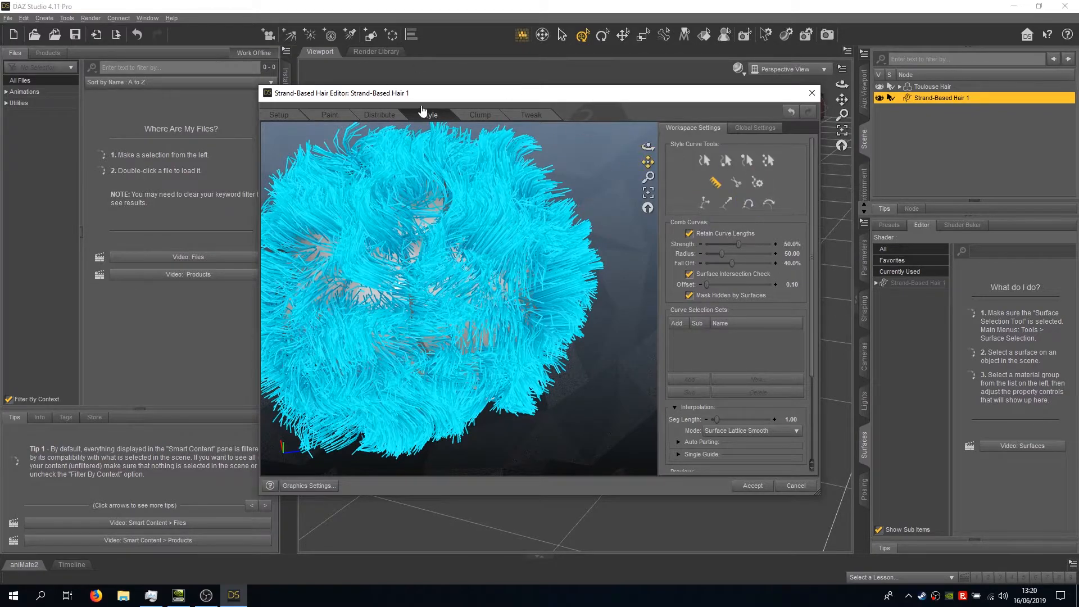
# Set the Clumping 1 strength to 100% to gather the strands into tufts
pyautogui.click(473, 115)
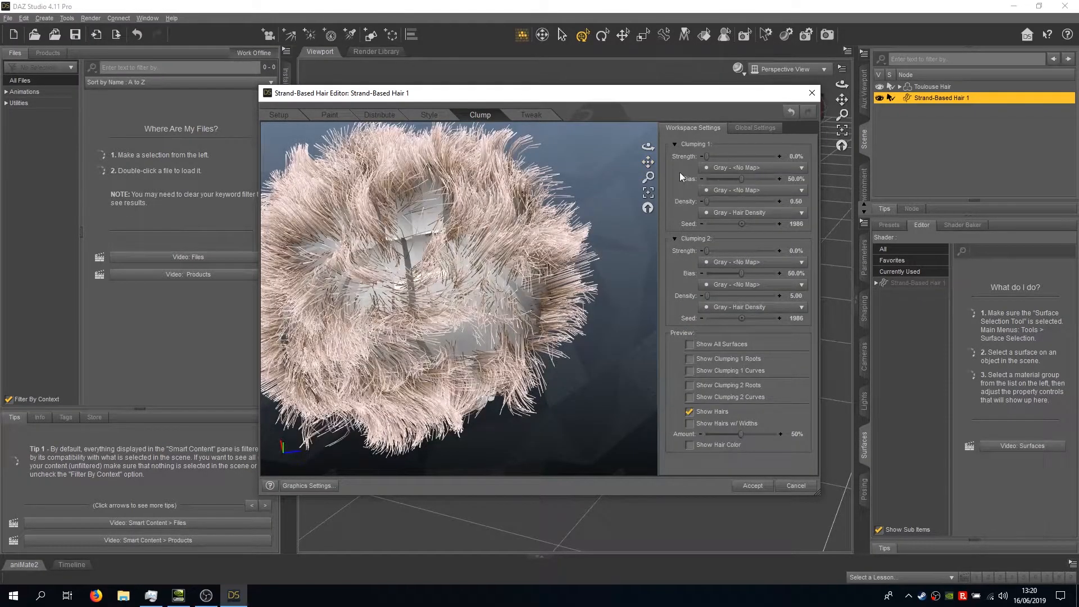
pyautogui.moveTo(707, 156); pyautogui.dragTo(778, 156)
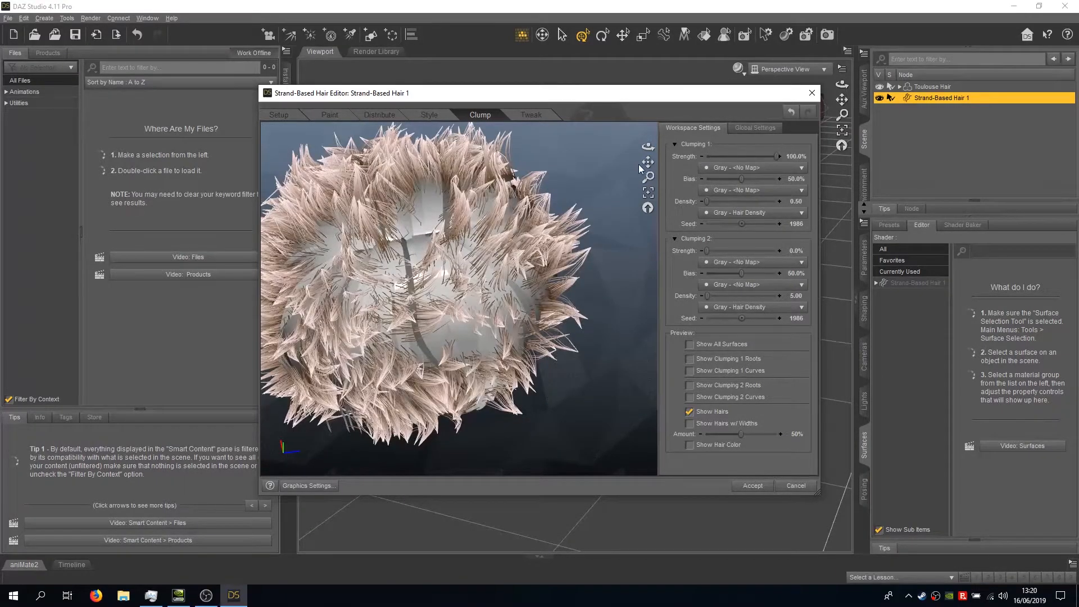
pyautogui.moveTo(649, 146); pyautogui.dragTo(514, 101)
# Set the Scraggle 1 frequency to 4.46 in the hair tweaks and accept the strand-based hair
pyautogui.click(532, 114)
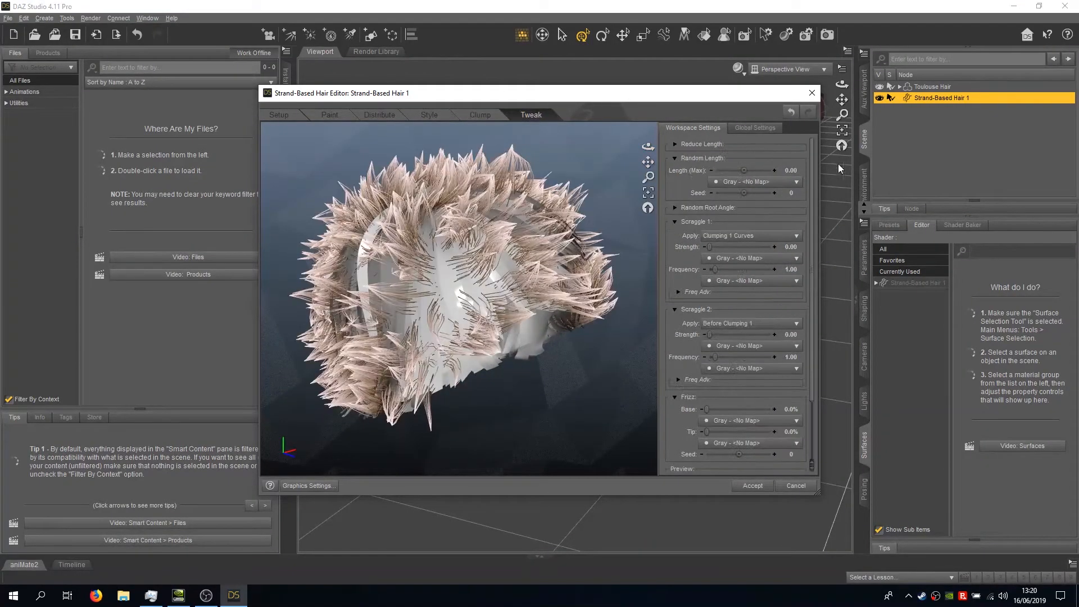
pyautogui.moveTo(749, 167); pyautogui.dragTo(756, 193)
pyautogui.moveTo(715, 247); pyautogui.dragTo(737, 270)
pyautogui.moveTo(709, 335); pyautogui.dragTo(597, 335)
pyautogui.scroll(-3, 737, 393)
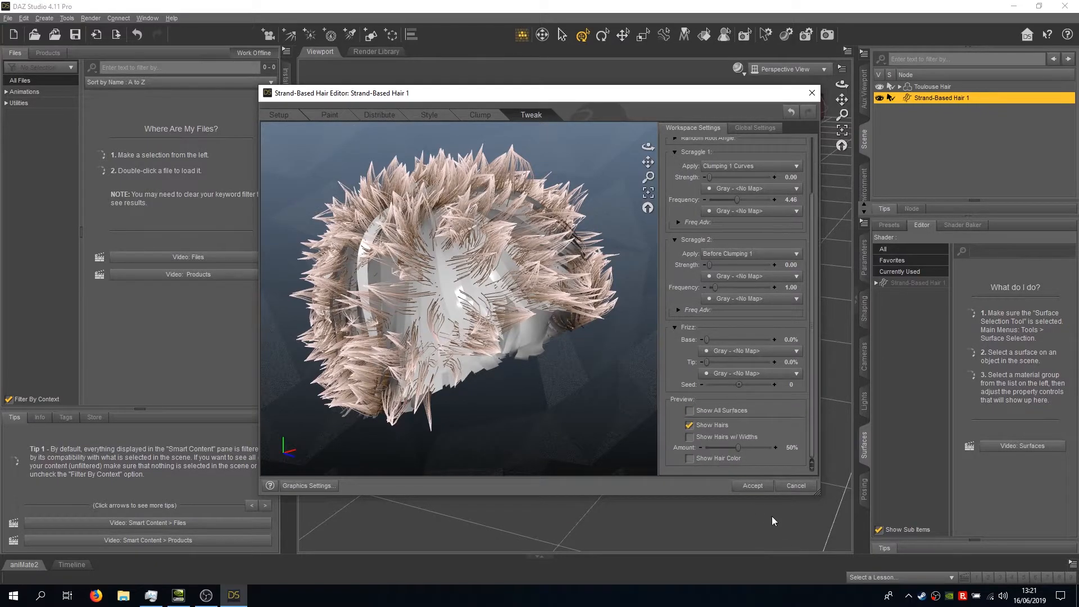
pyautogui.click(753, 486)
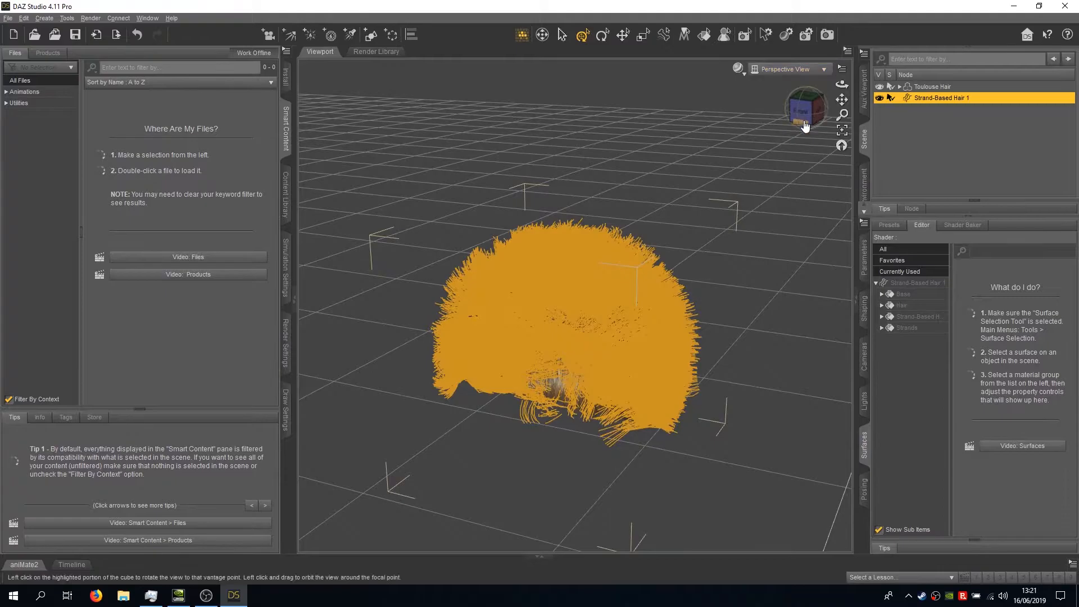
# Set the viewport draw style to NVIDIA Iray to preview the strand-based hair from an angled front view
pyautogui.moveTo(807, 116); pyautogui.dragTo(808, 80)
pyautogui.click(806, 109)
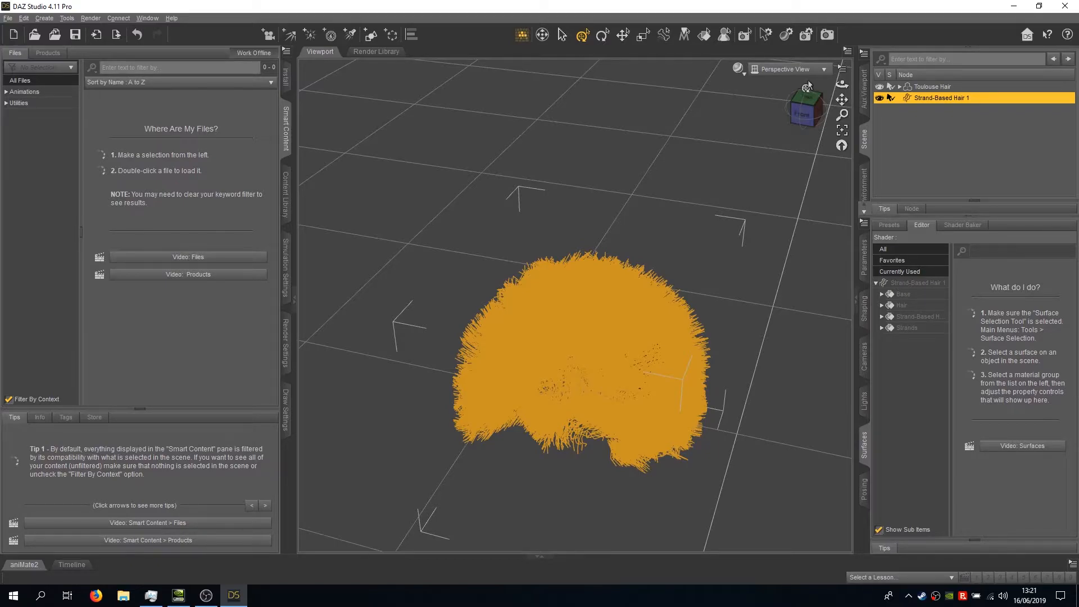
pyautogui.moveTo(805, 119); pyautogui.dragTo(781, 84)
pyautogui.click(810, 112)
pyautogui.click(739, 69)
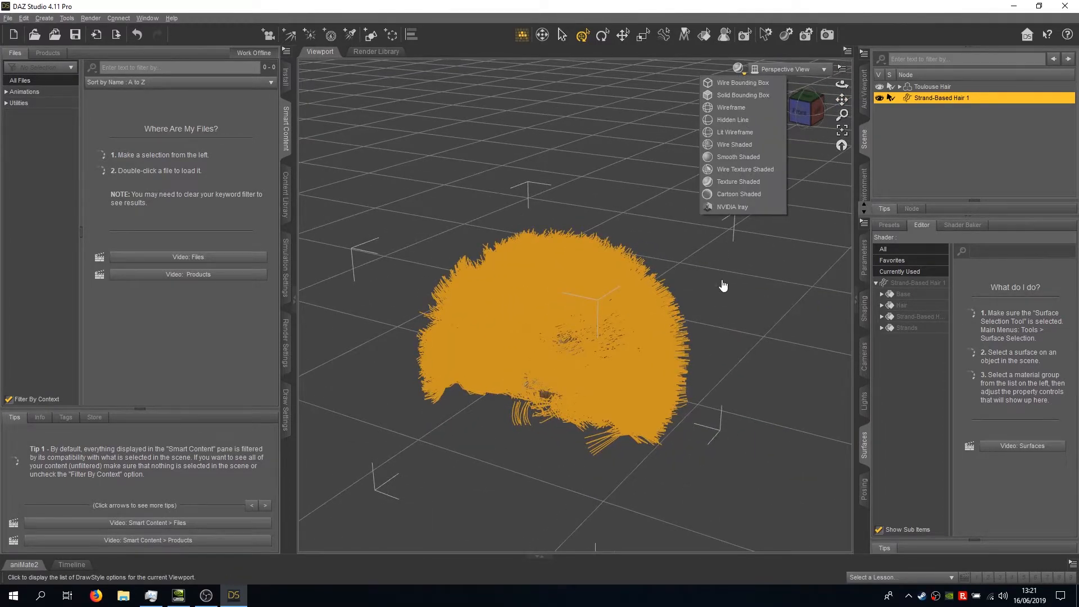
pyautogui.click(740, 208)
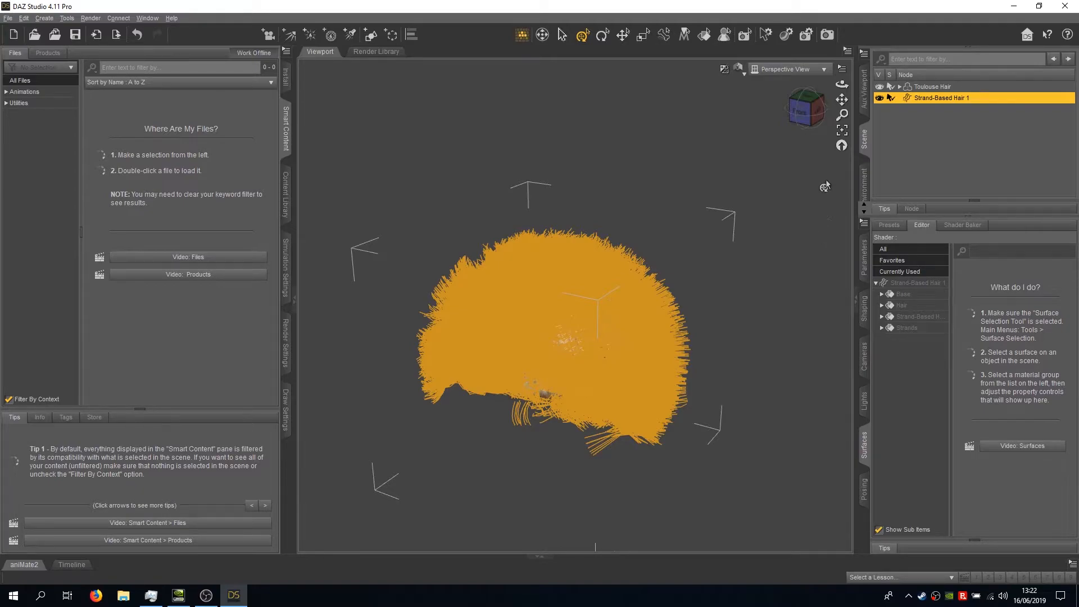
# Hide Strand-Based Hair 1 to view the Toulouse Hair alone in the Iray preview, and show it again
pyautogui.click(880, 98)
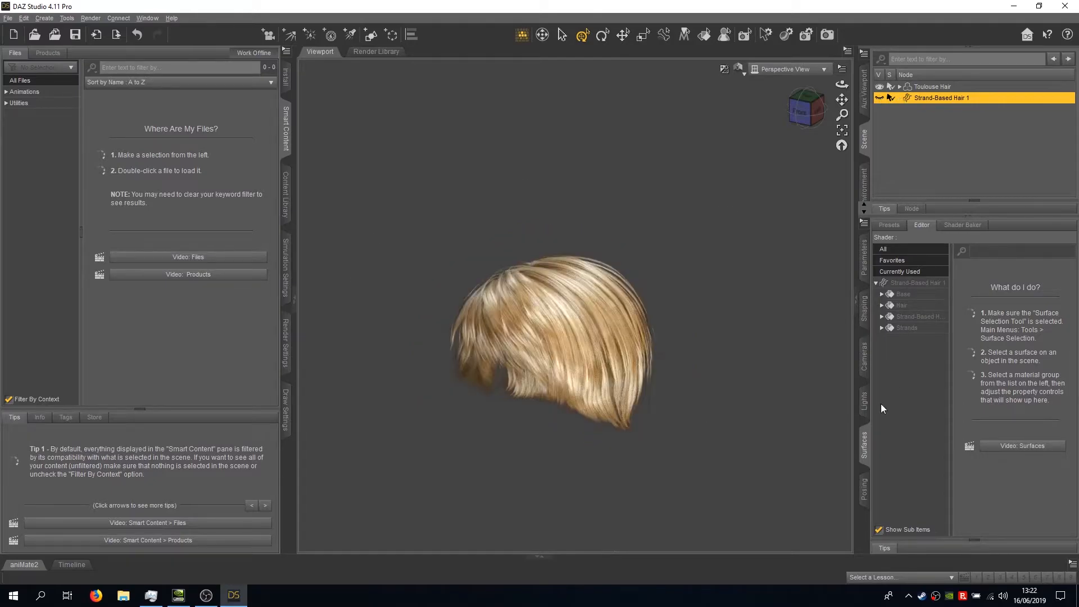
pyautogui.click(792, 130)
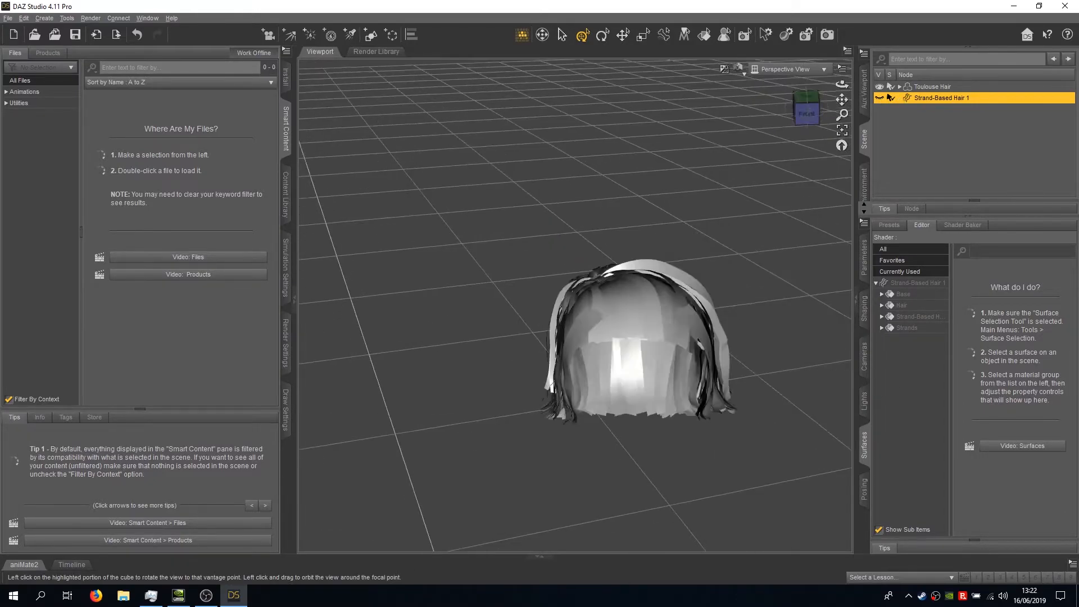
pyautogui.click(879, 98)
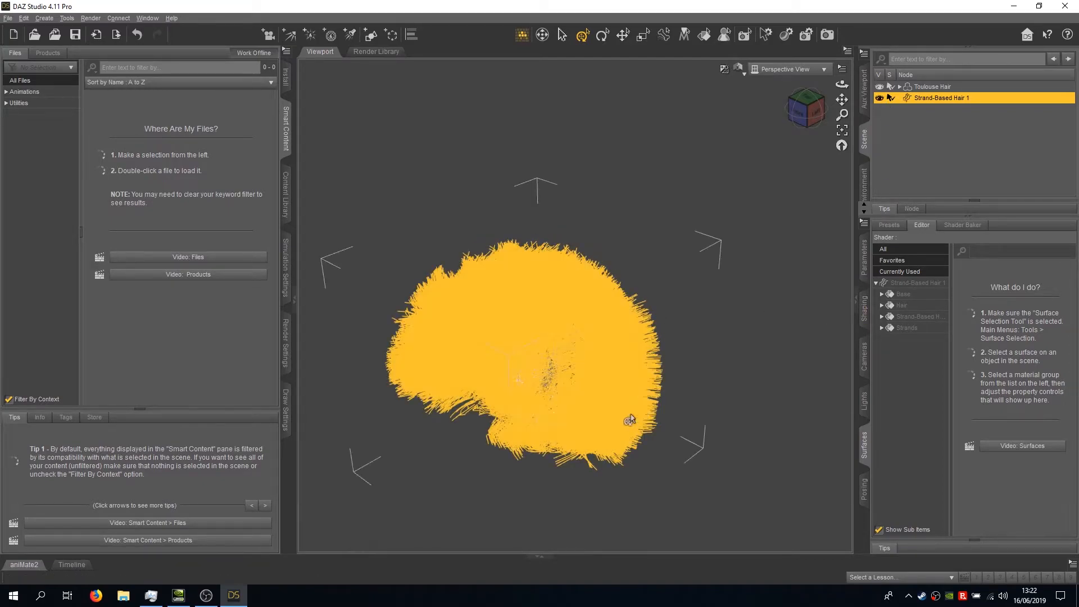
# Return the viewport to the Texture Shaded draw style and toggle Strand-Based Hair 1 off and on to compare it with the Toulouse Hair
pyautogui.click(740, 75)
pyautogui.click(731, 180)
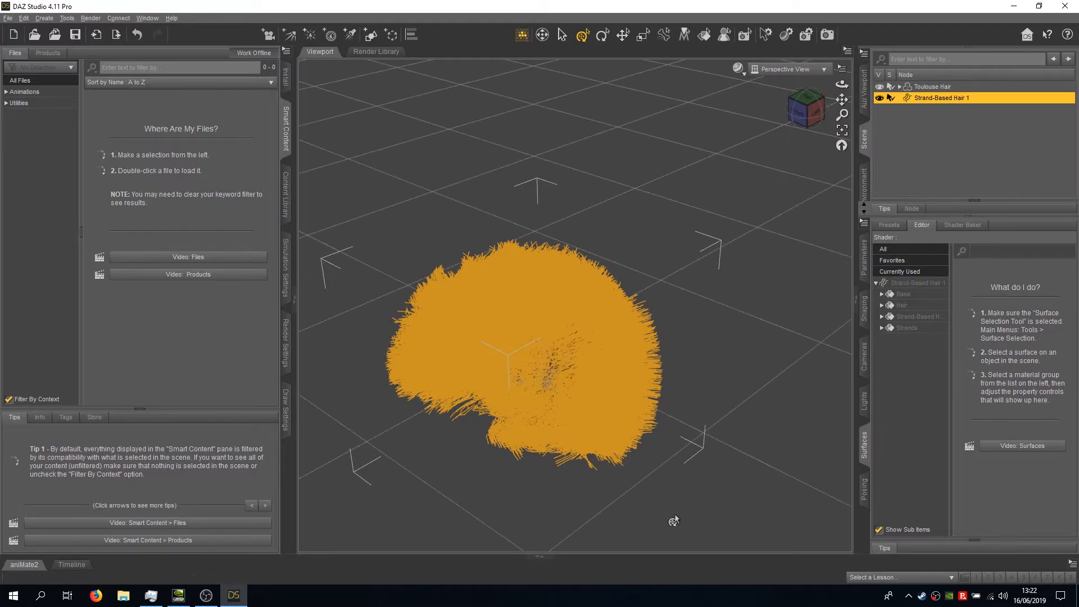
pyautogui.moveTo(806, 118)
pyautogui.mouseDown()
pyautogui.moveTo(810, 129)
pyautogui.moveTo(806, 107)
pyautogui.moveTo(819, 108)
pyautogui.mouseUp()
pyautogui.click(876, 98)
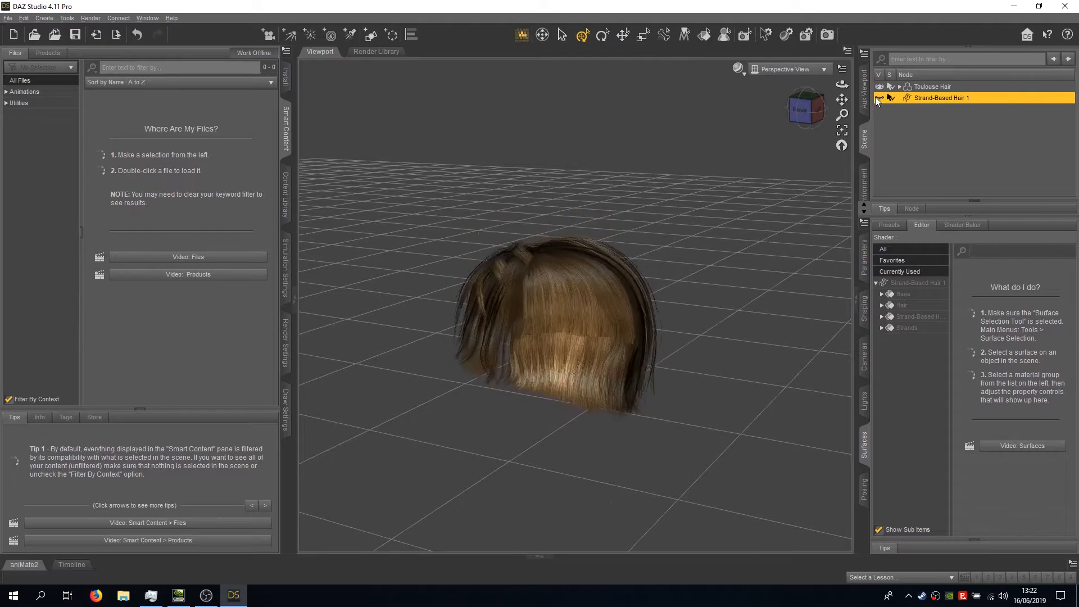
pyautogui.click(879, 98)
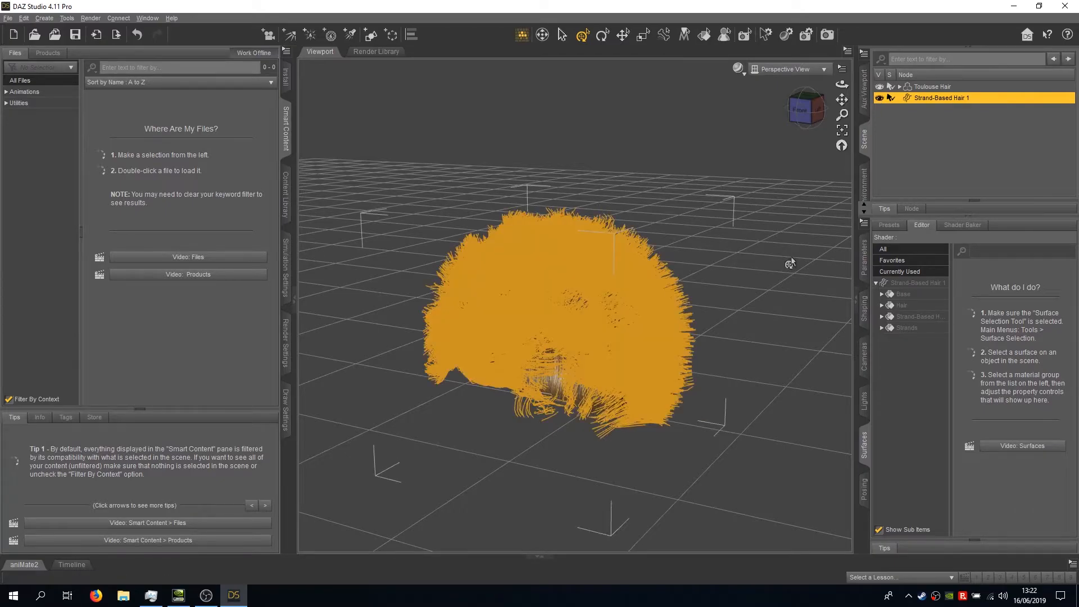
# Render the two hair objects from the perspective view, examine the image and close the render without saving
pyautogui.click(828, 36)
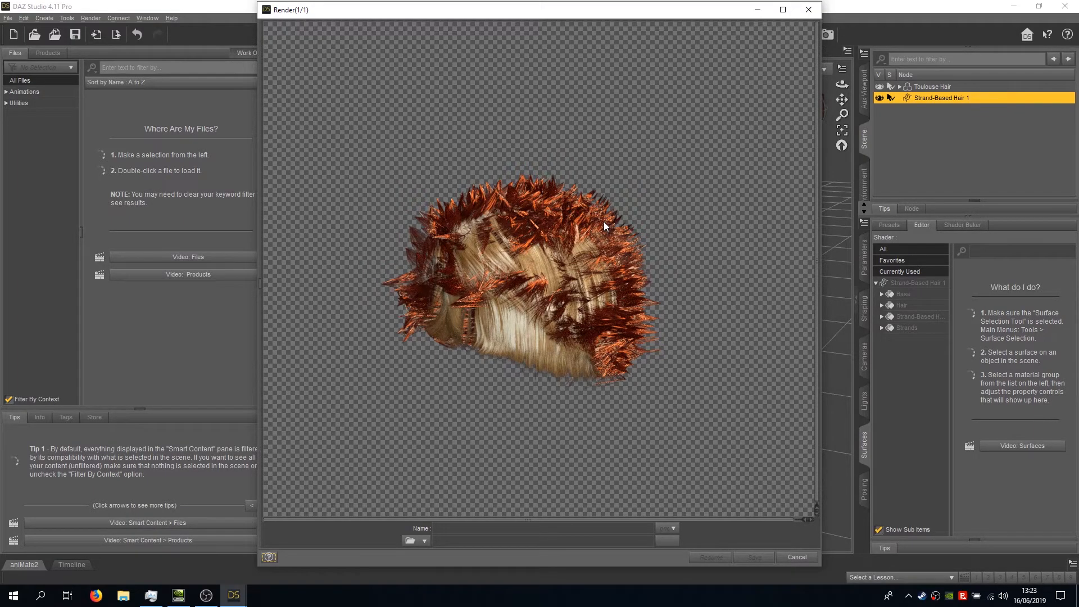
pyautogui.click(810, 10)
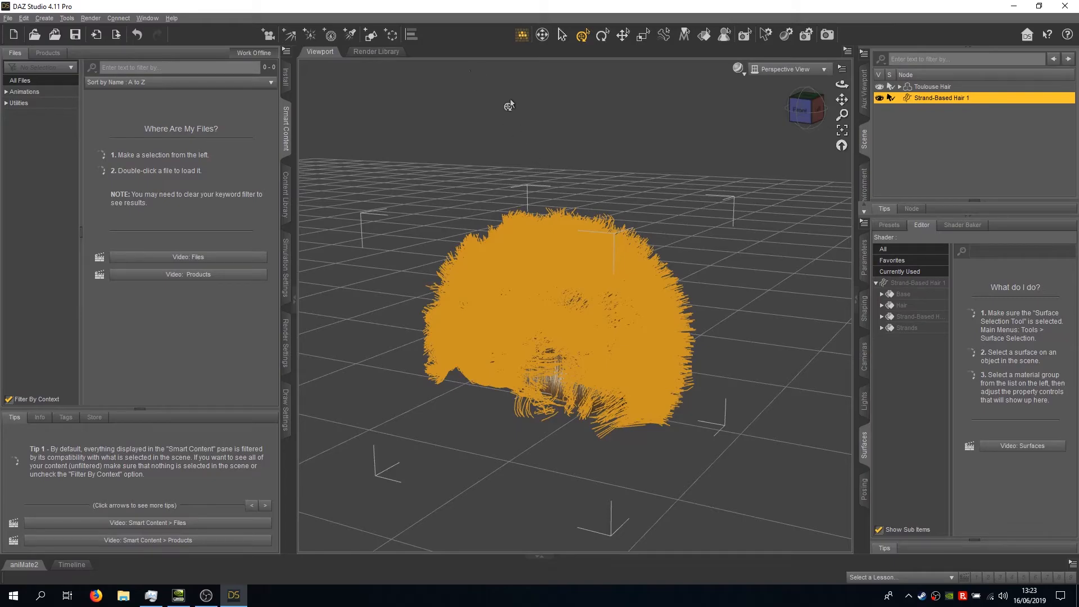
pyautogui.click(818, 130)
pyautogui.moveTo(821, 115); pyautogui.dragTo(814, 144)
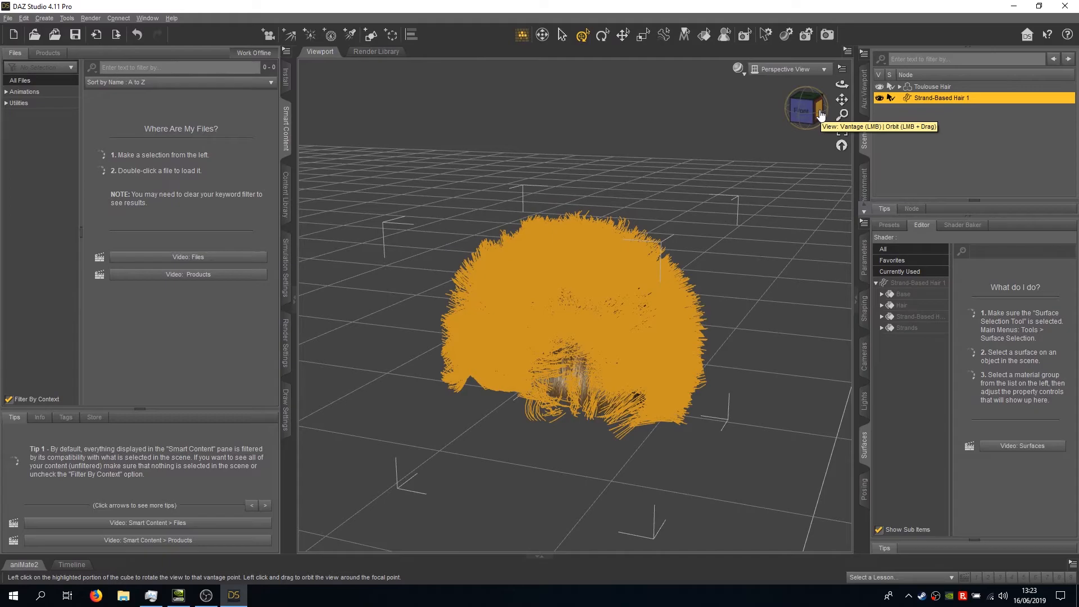